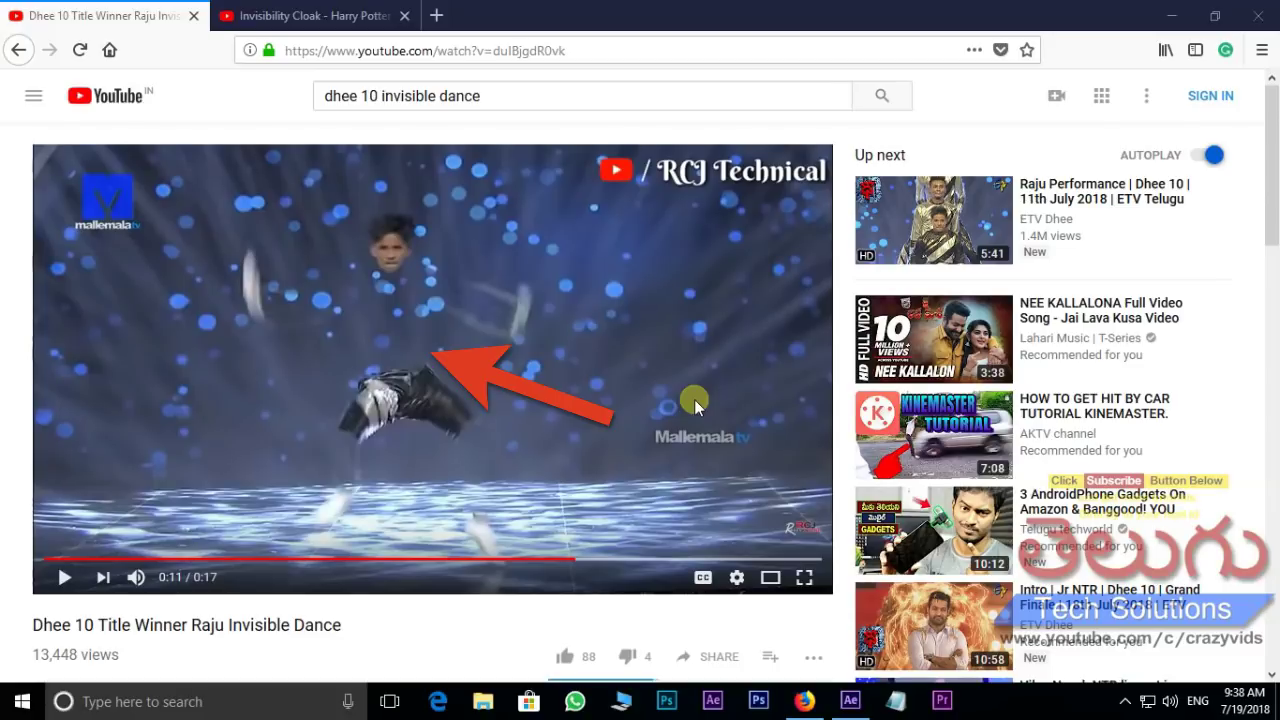
Step: Replay the Dhee 10 dance clip from the start, pause it at 0:10, then go to the Harry Potter cloak video
{"action": "key", "text": "0"}
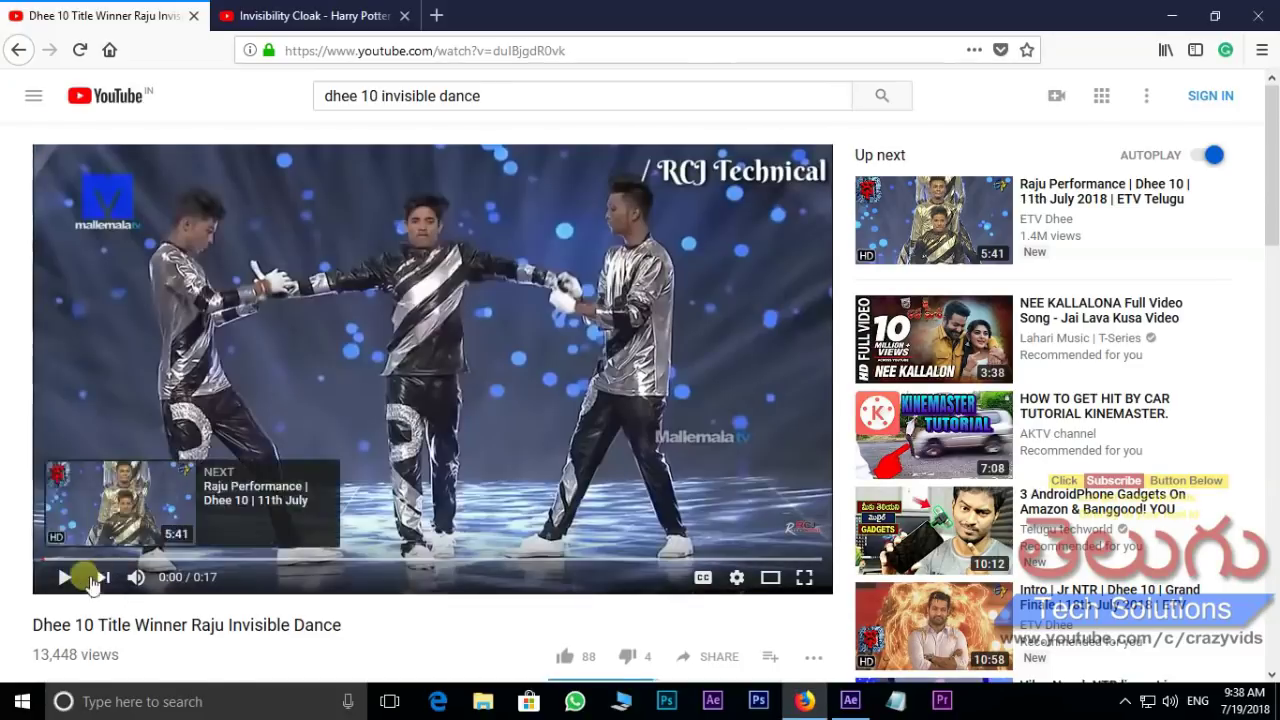
{"action": "left_click", "coordinate": [62, 576]}
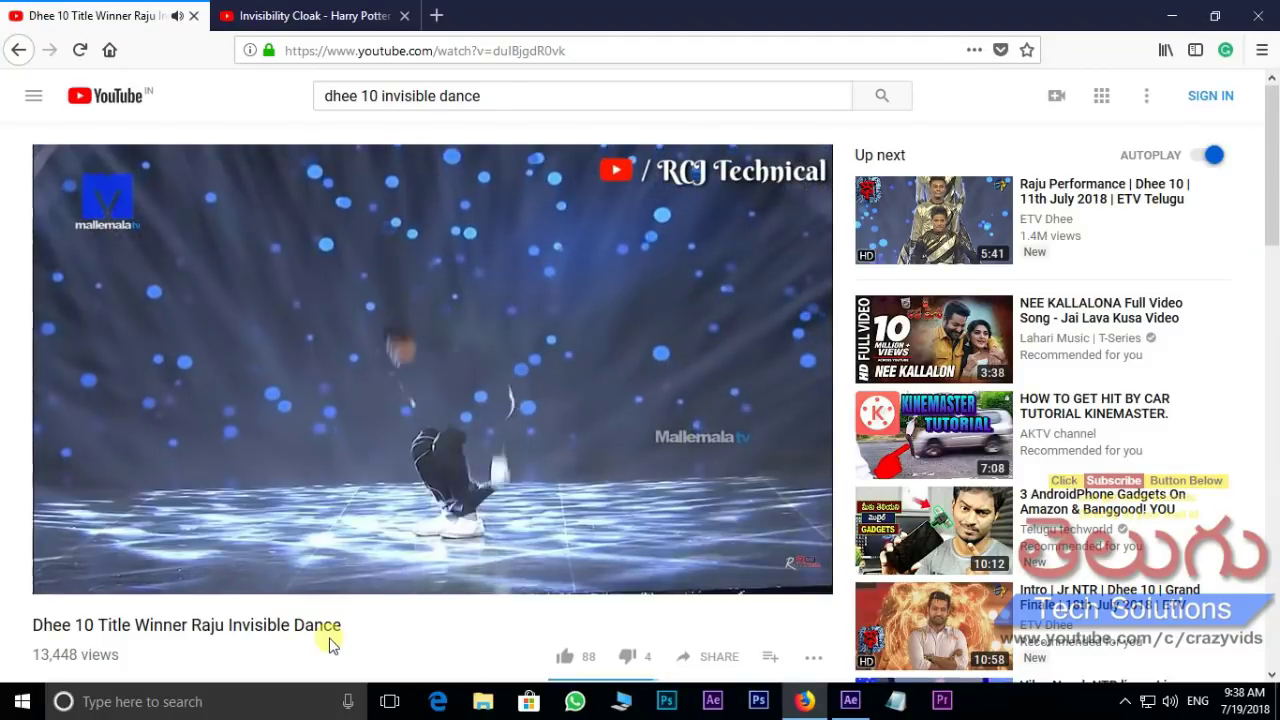
{"action": "left_click", "coordinate": [70, 580]}
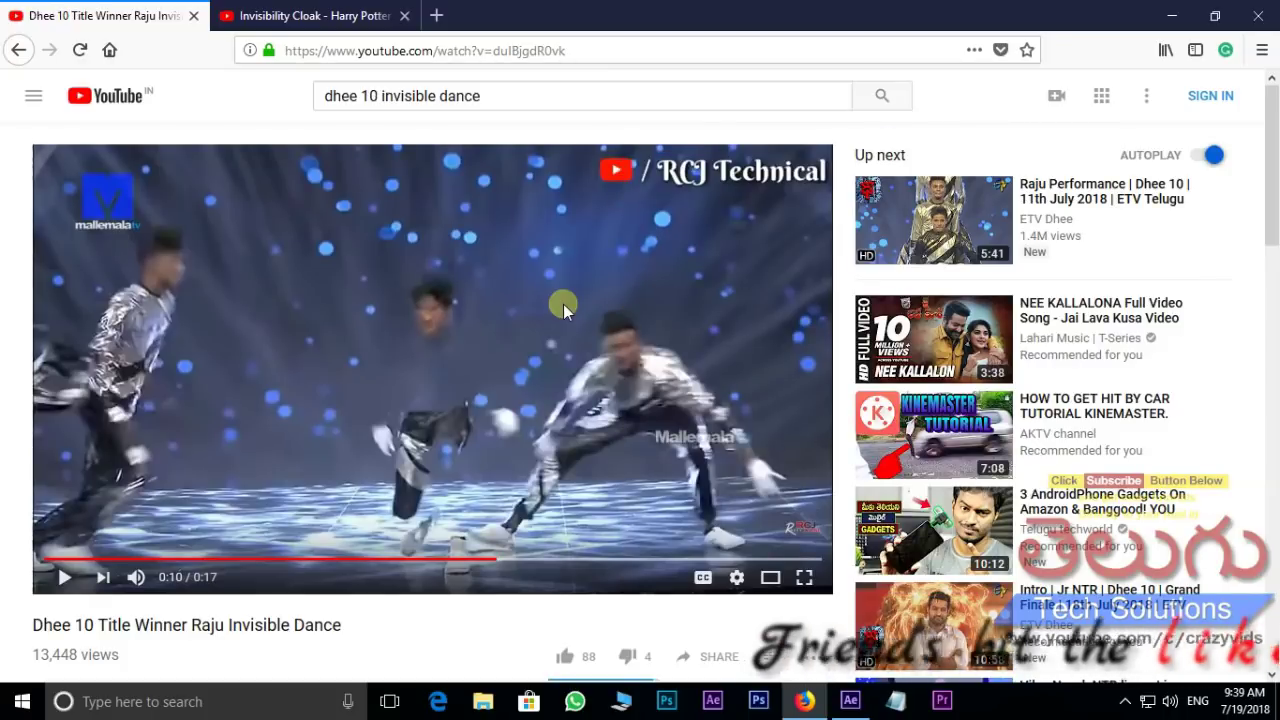
{"action": "left_click", "coordinate": [305, 15]}
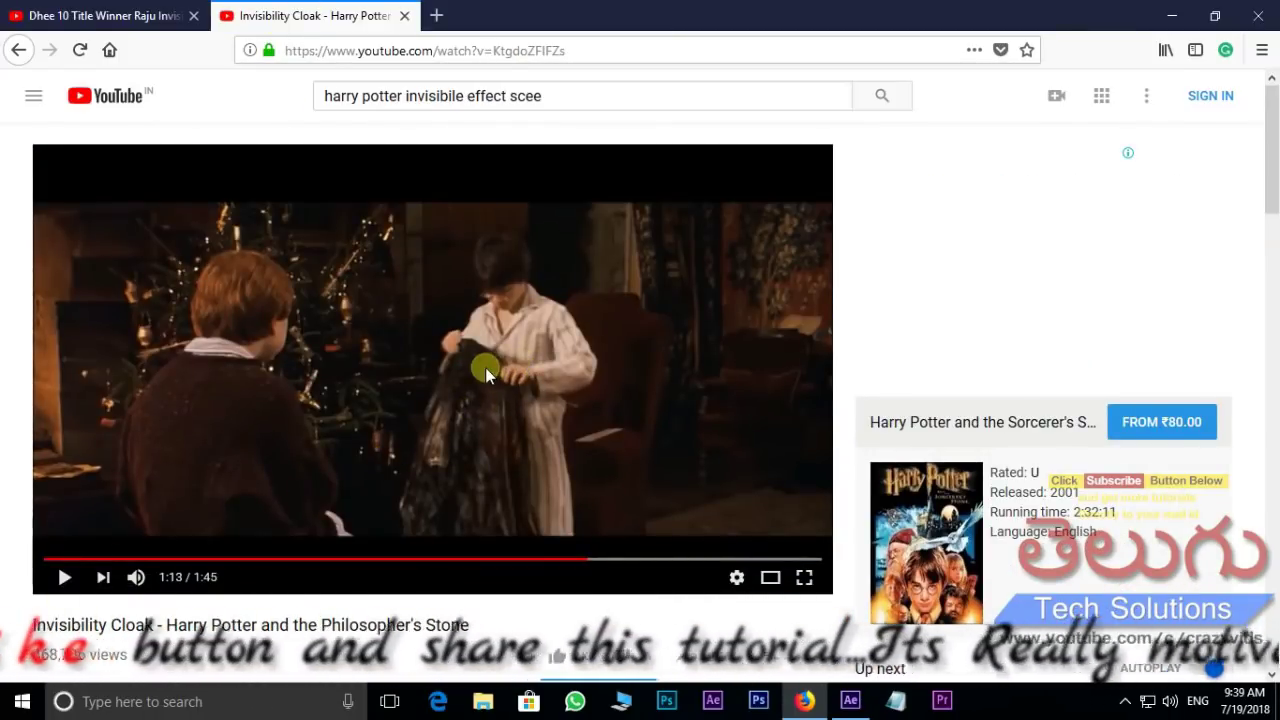
Step: Play the Invisibility Cloak clip until it reaches 1:41 of 1:45
{"action": "left_click", "coordinate": [64, 577]}
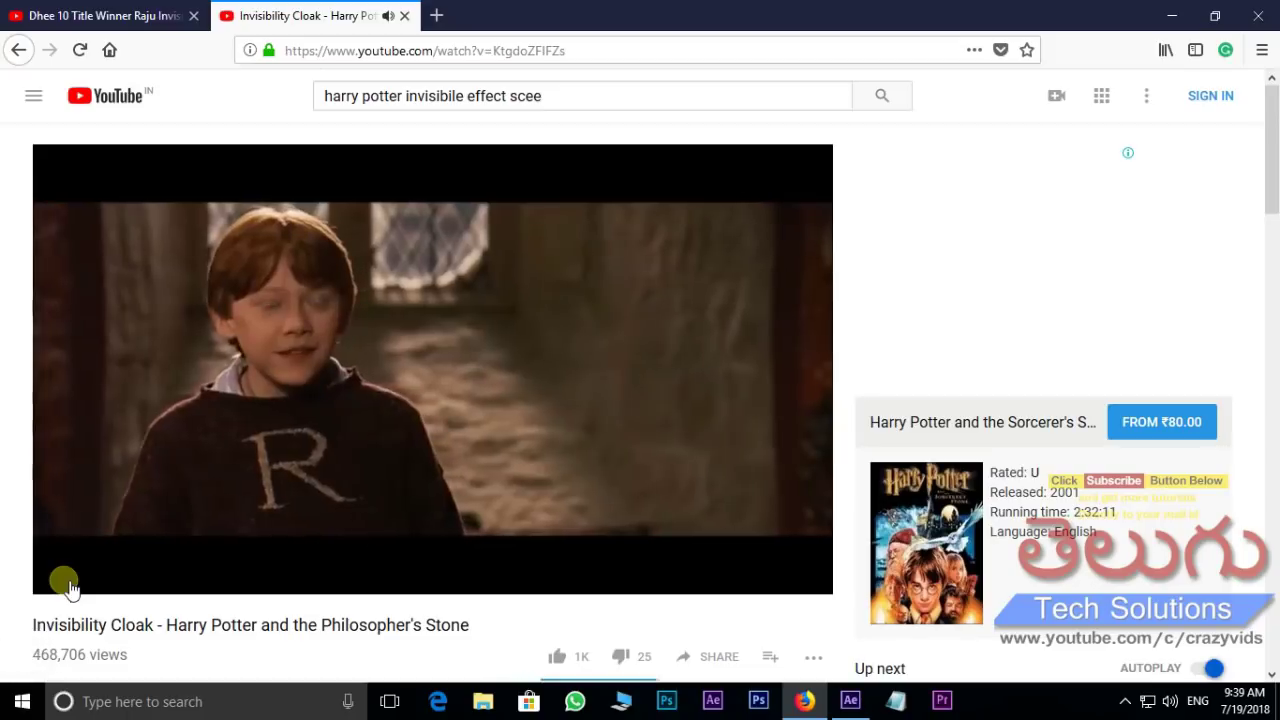
{"action": "mouse_move", "coordinate": [67, 589]}
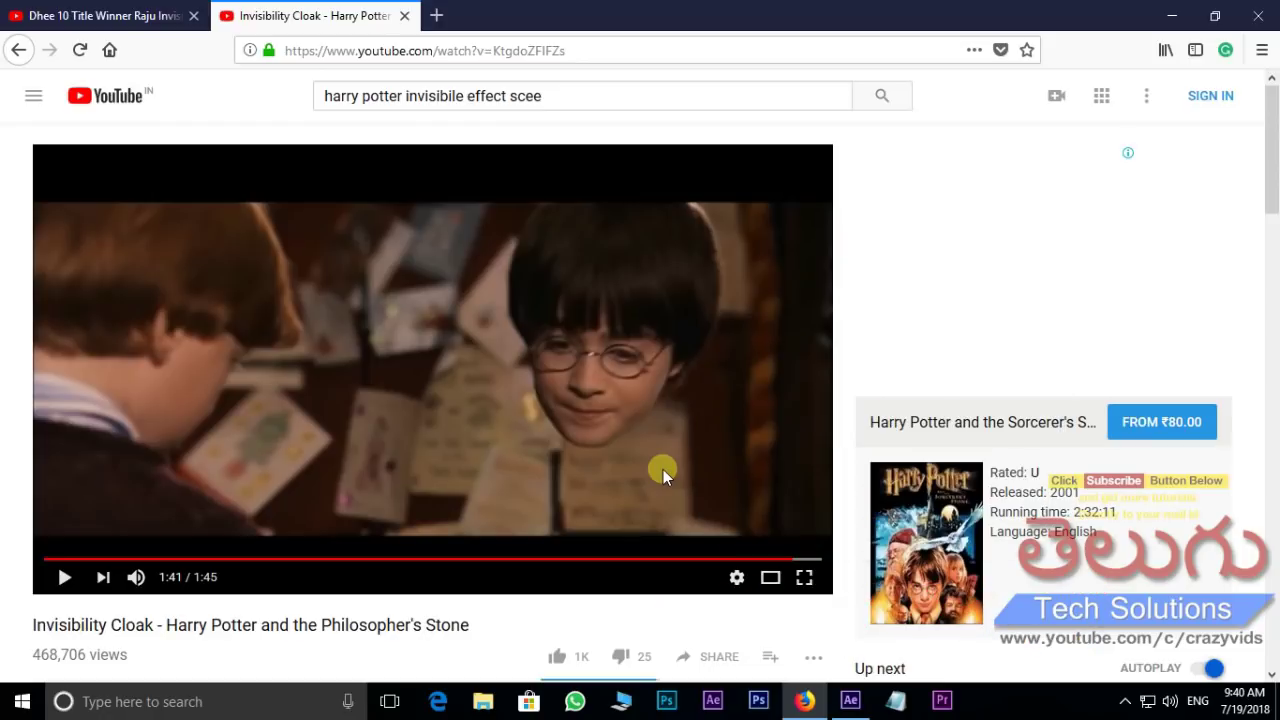
Step: Import green screen 1.mp4 into After Effects and build a 'green screen 1' composition from it
{"action": "left_click", "coordinate": [842, 704]}
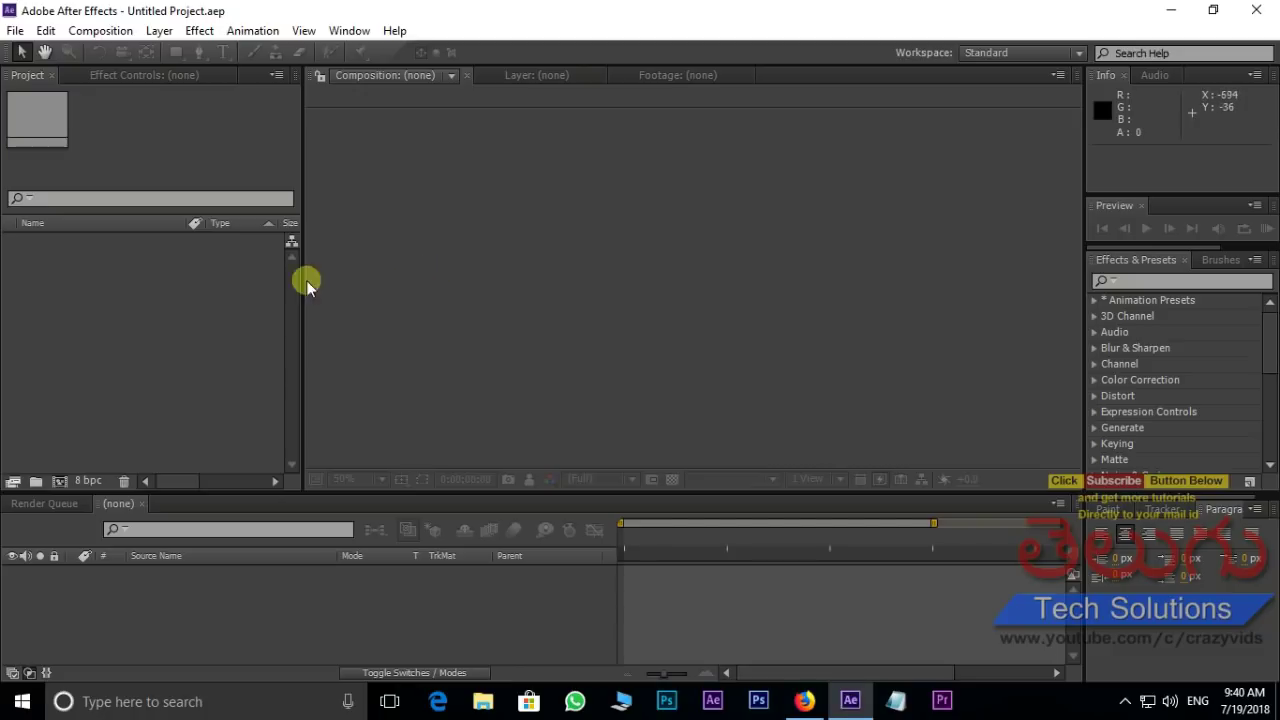
{"action": "double_click", "coordinate": [166, 322]}
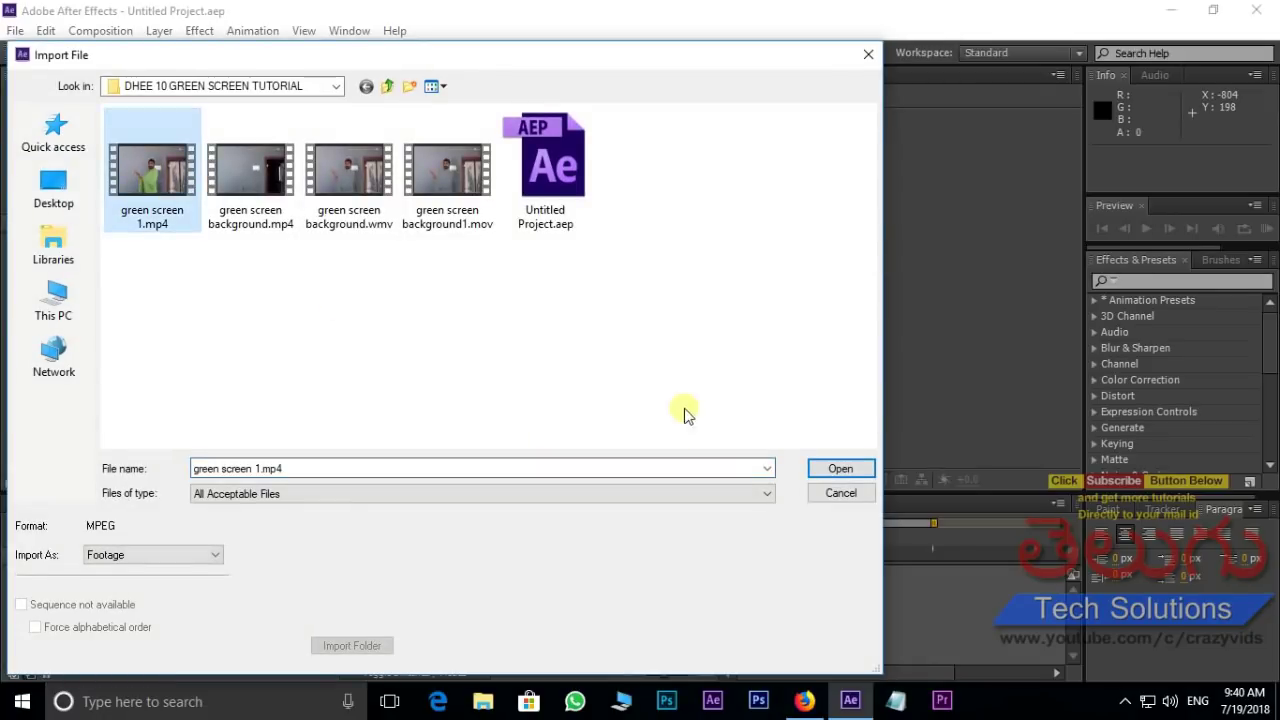
{"action": "left_click", "coordinate": [838, 470]}
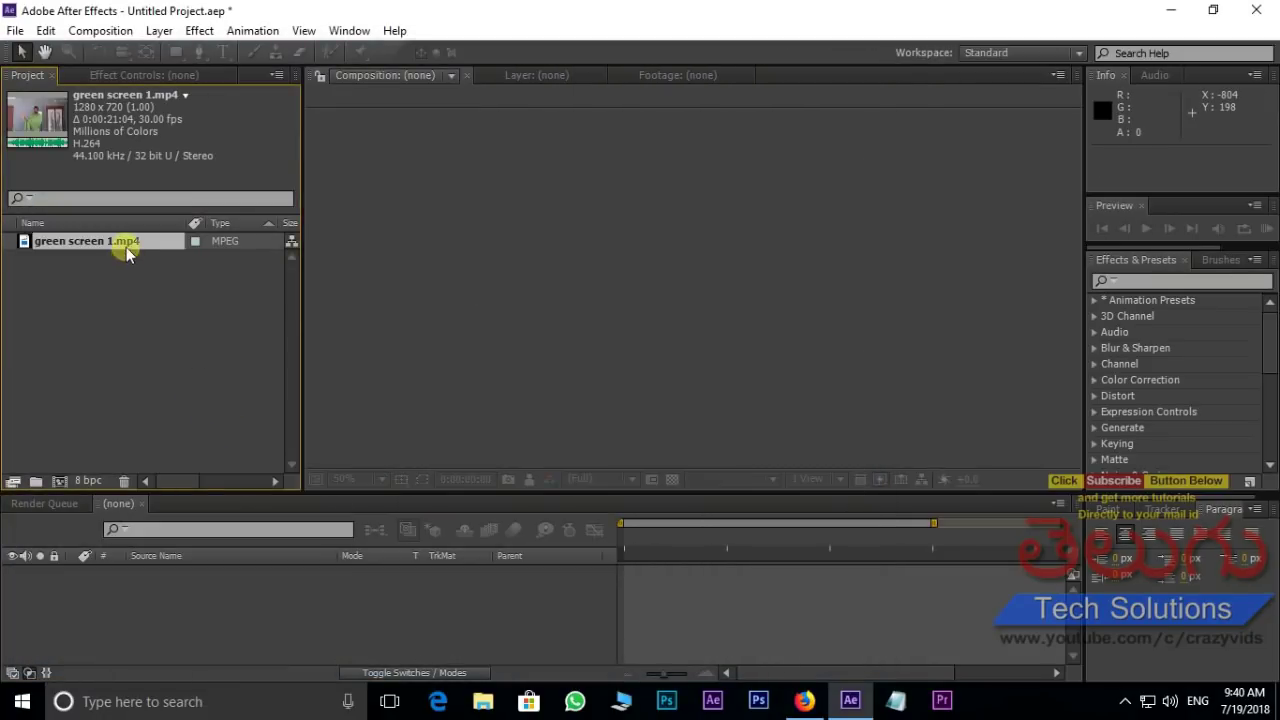
{"action": "left_click_drag", "start_coordinate": [285, 604], "coordinate": [278, 589]}
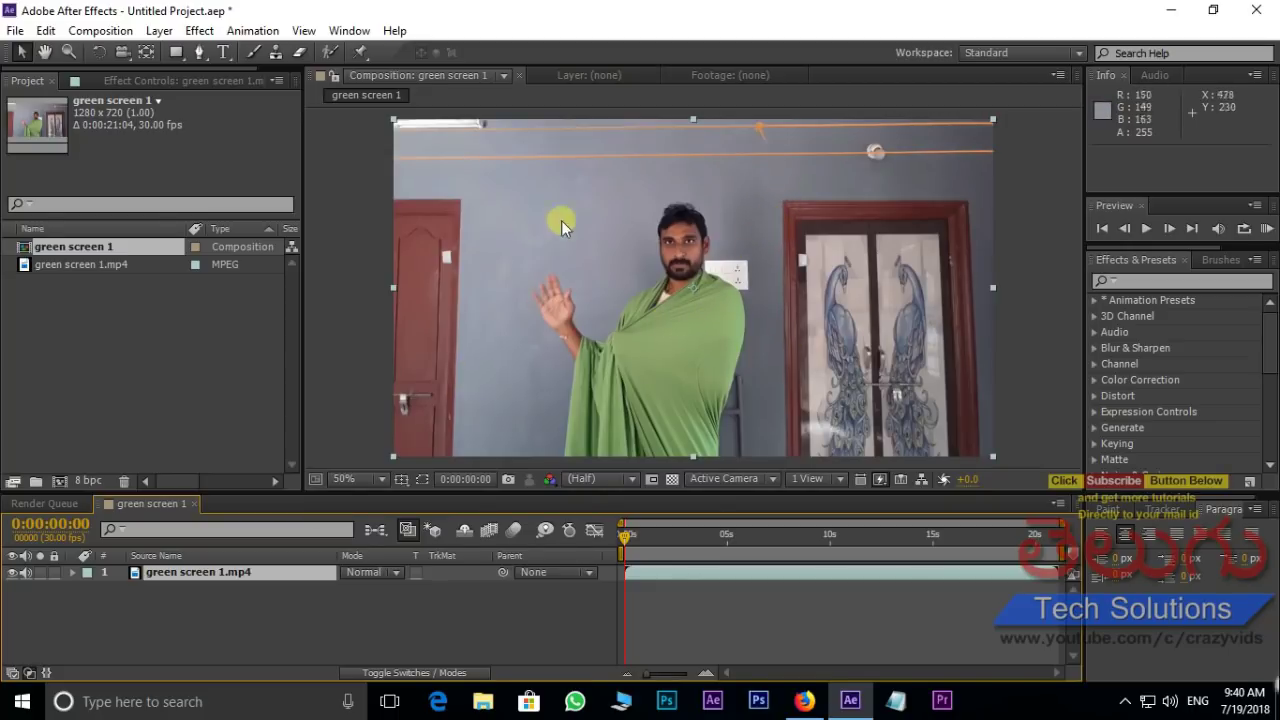
{"action": "left_click", "coordinate": [93, 330]}
{"action": "double_click", "coordinate": [93, 330]}
Step: Import green screen background.mp4 as layer 2 beneath the person clip and hide layer 1
{"action": "left_click", "coordinate": [265, 212]}
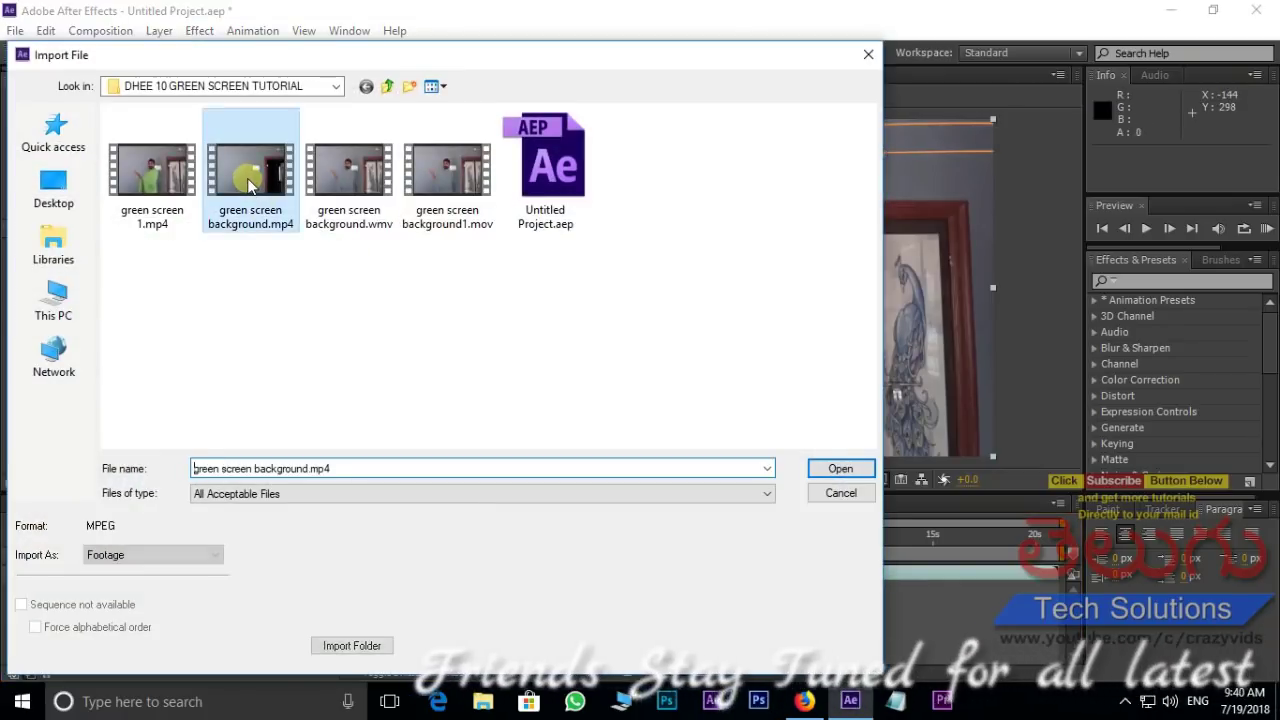
{"action": "left_click", "coordinate": [836, 469]}
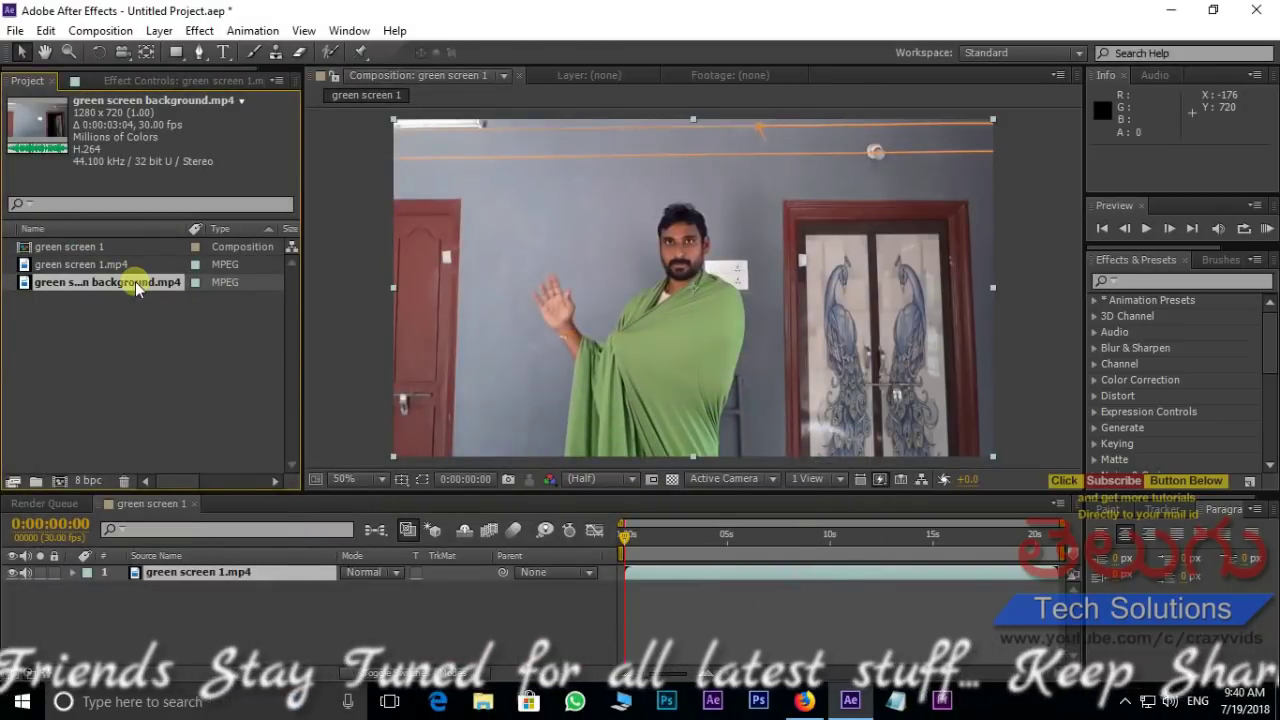
{"action": "left_click_drag", "start_coordinate": [190, 530], "coordinate": [215, 600]}
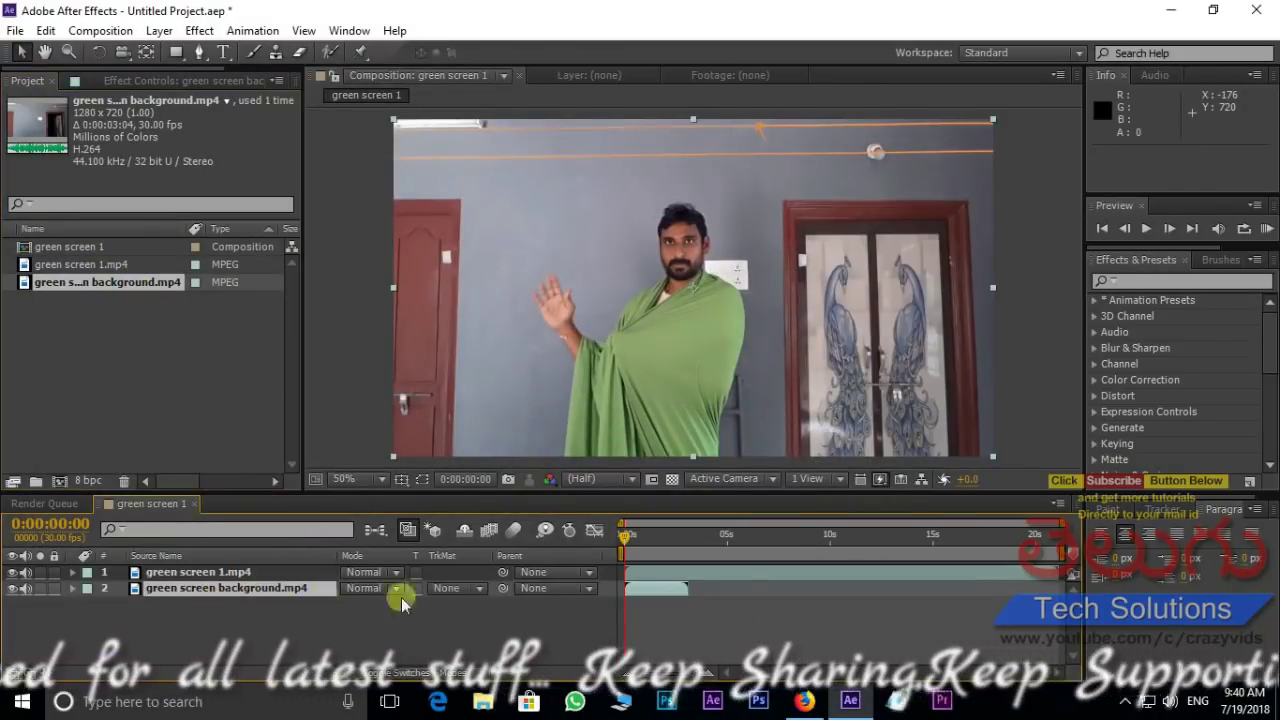
{"action": "left_click", "coordinate": [12, 572]}
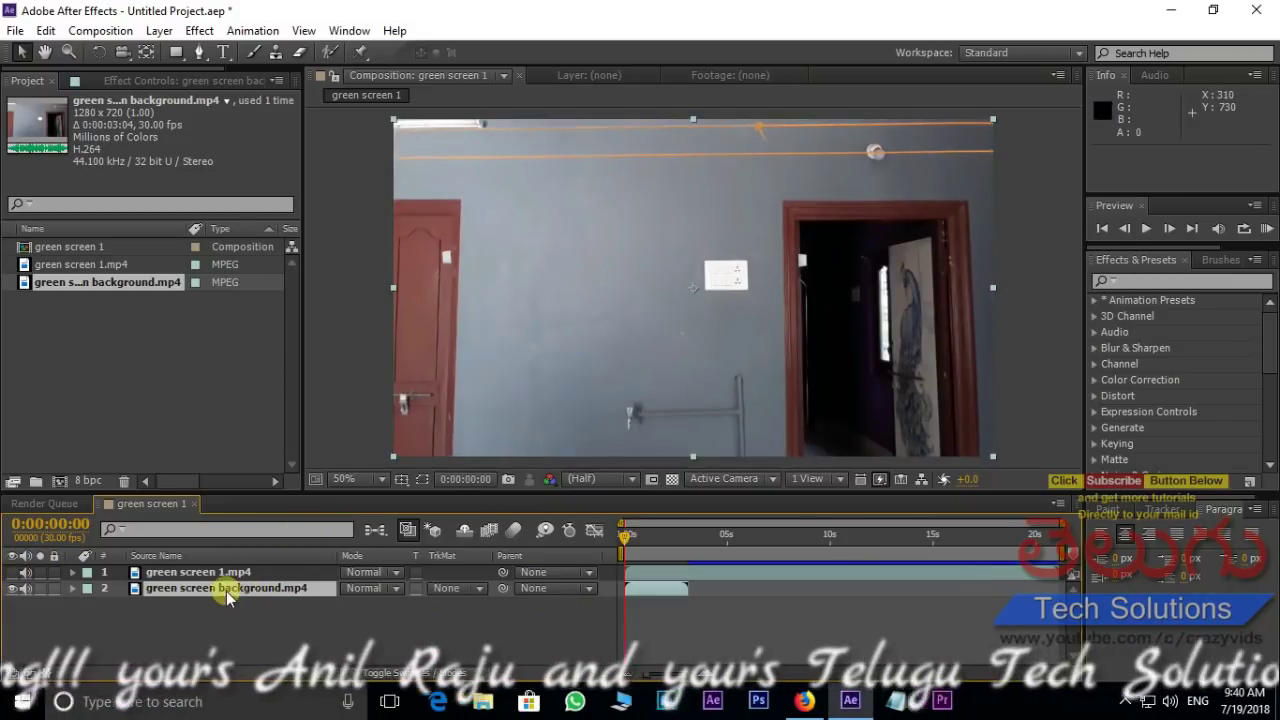
Step: Freeze the green screen background layer on a single frame
{"action": "right_click", "coordinate": [634, 590]}
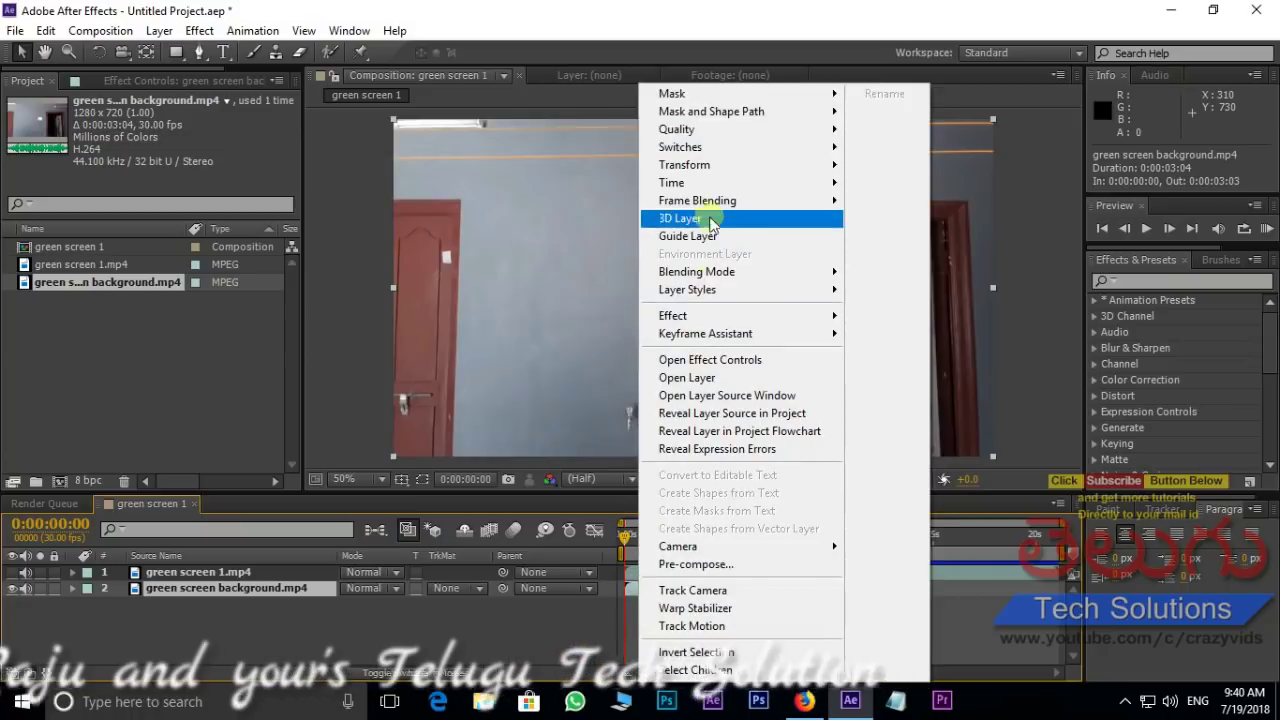
{"action": "mouse_move", "coordinate": [703, 188]}
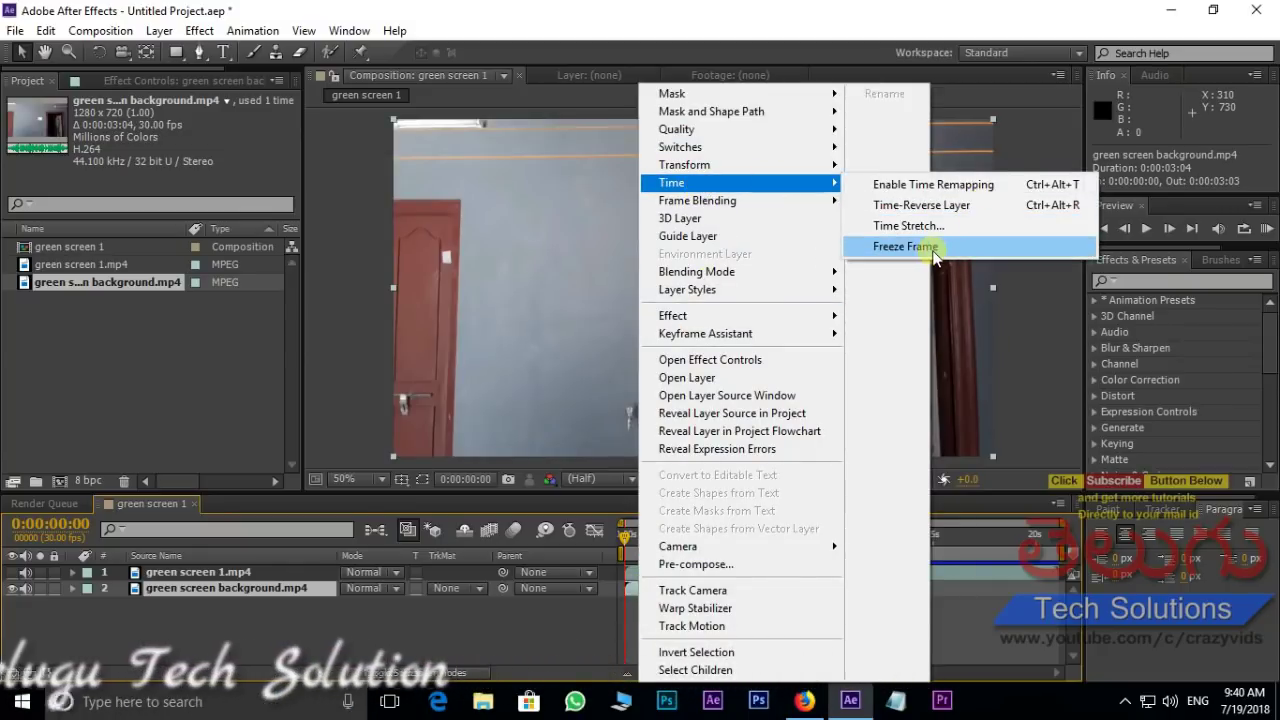
{"action": "left_click", "coordinate": [891, 246]}
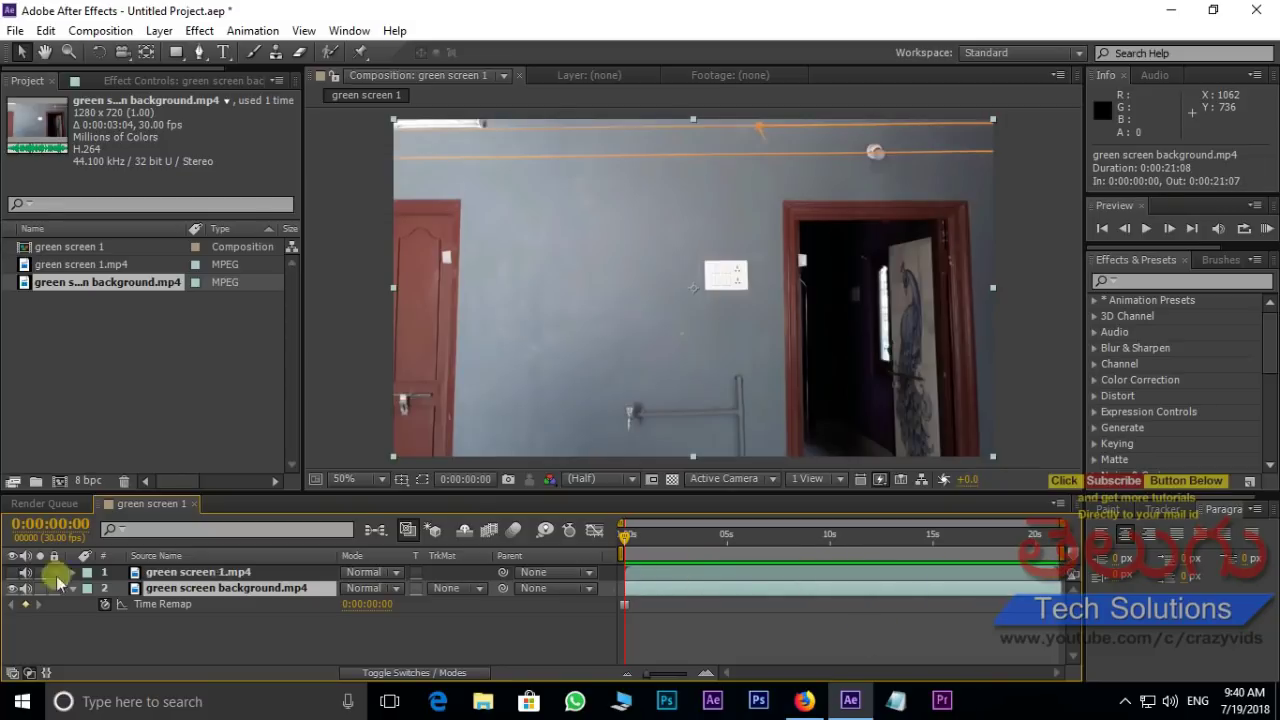
Step: Make green screen 1.mp4 visible again, select it, and scrub through its later frames
{"action": "left_click", "coordinate": [12, 572]}
{"action": "left_click", "coordinate": [697, 575]}
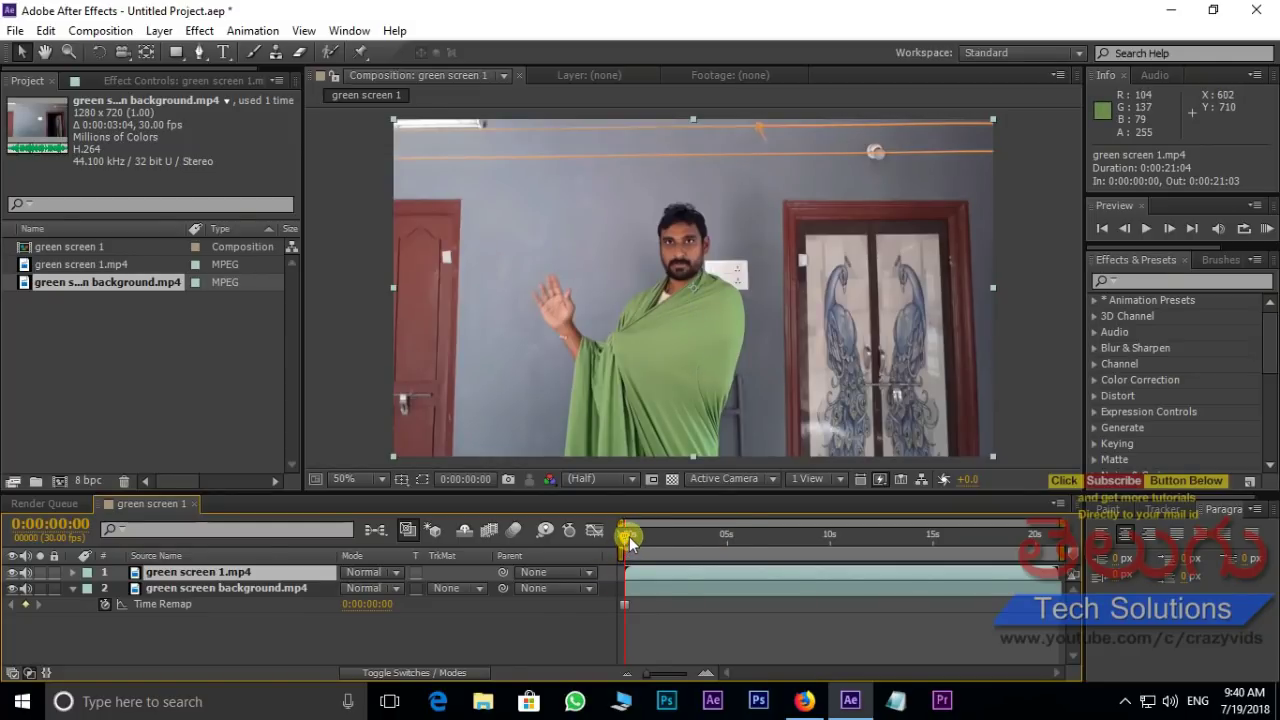
{"action": "mouse_move", "coordinate": [640, 540]}
{"action": "left_mouse_down"}
{"action": "mouse_move", "coordinate": [980, 517]}
{"action": "mouse_move", "coordinate": [975, 537]}
{"action": "mouse_move", "coordinate": [622, 549]}
{"action": "left_mouse_up"}
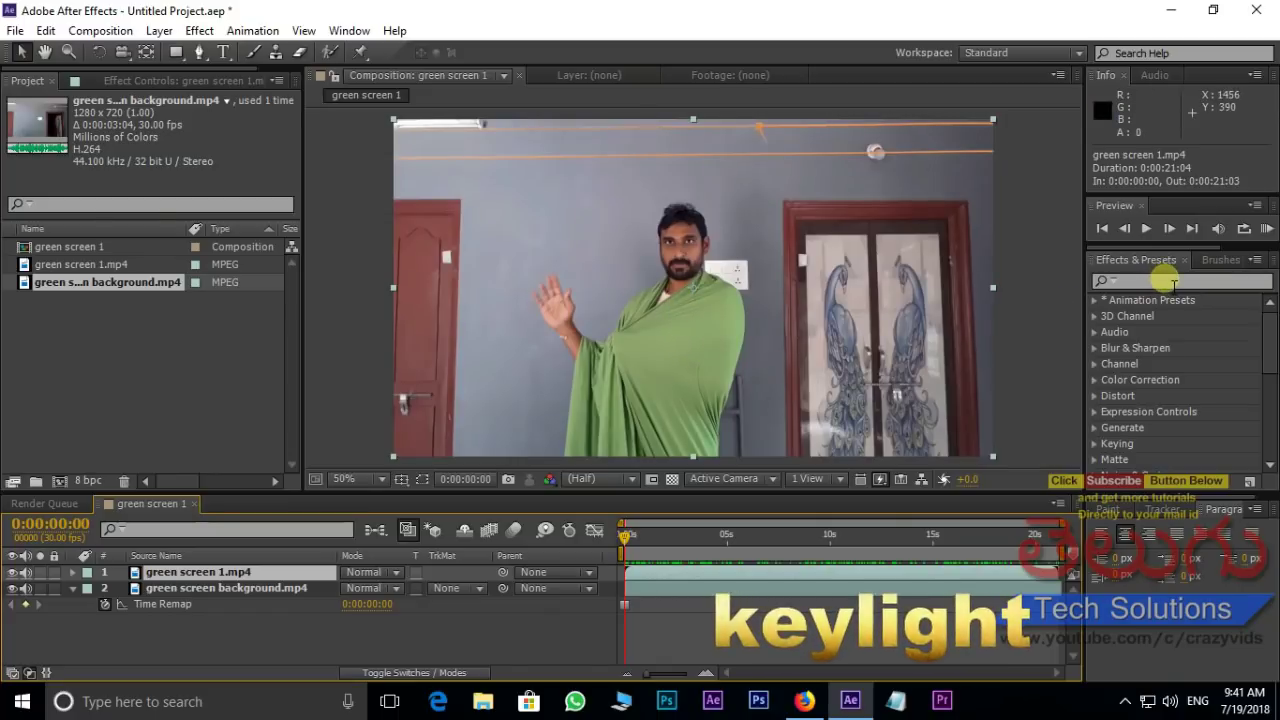
Step: Apply Keylight (1.2) to green screen 1.mp4 and sample the green cloth as Screen Colour
{"action": "left_click", "coordinate": [1172, 284]}
{"action": "type", "text": "keyl"}
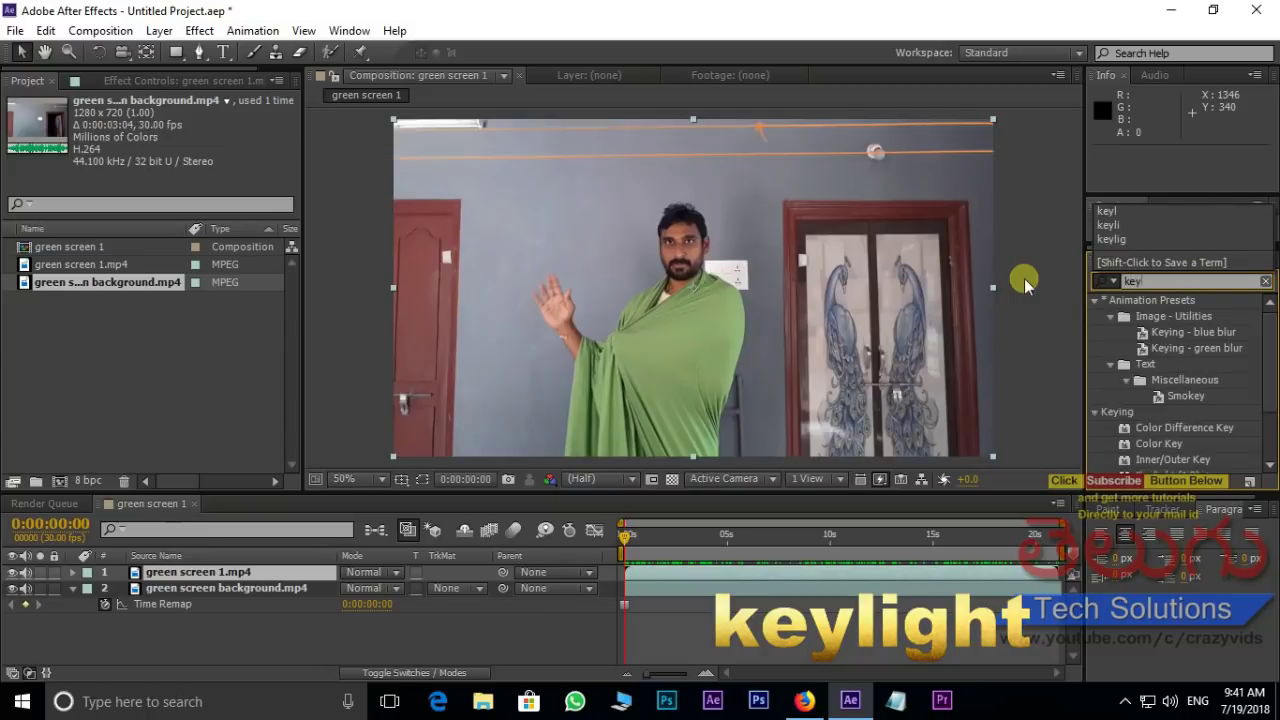
{"action": "type", "text": "igh"}
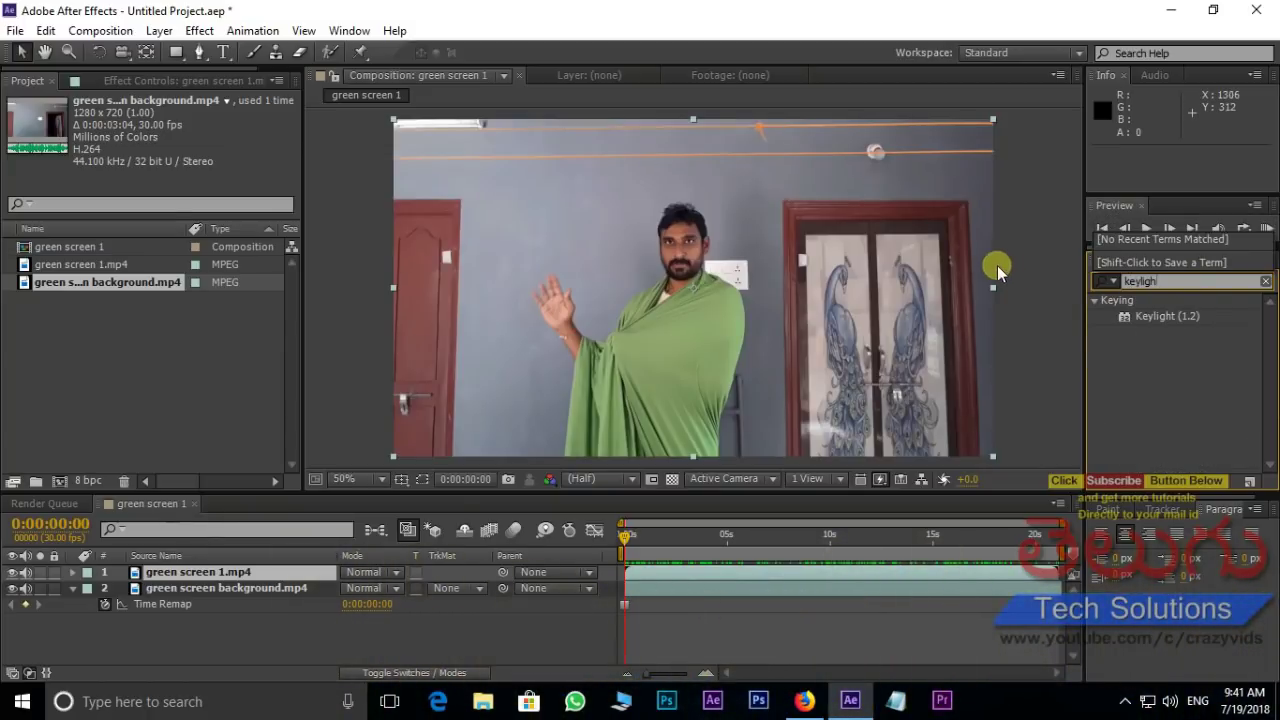
{"action": "left_click", "coordinate": [1150, 320]}
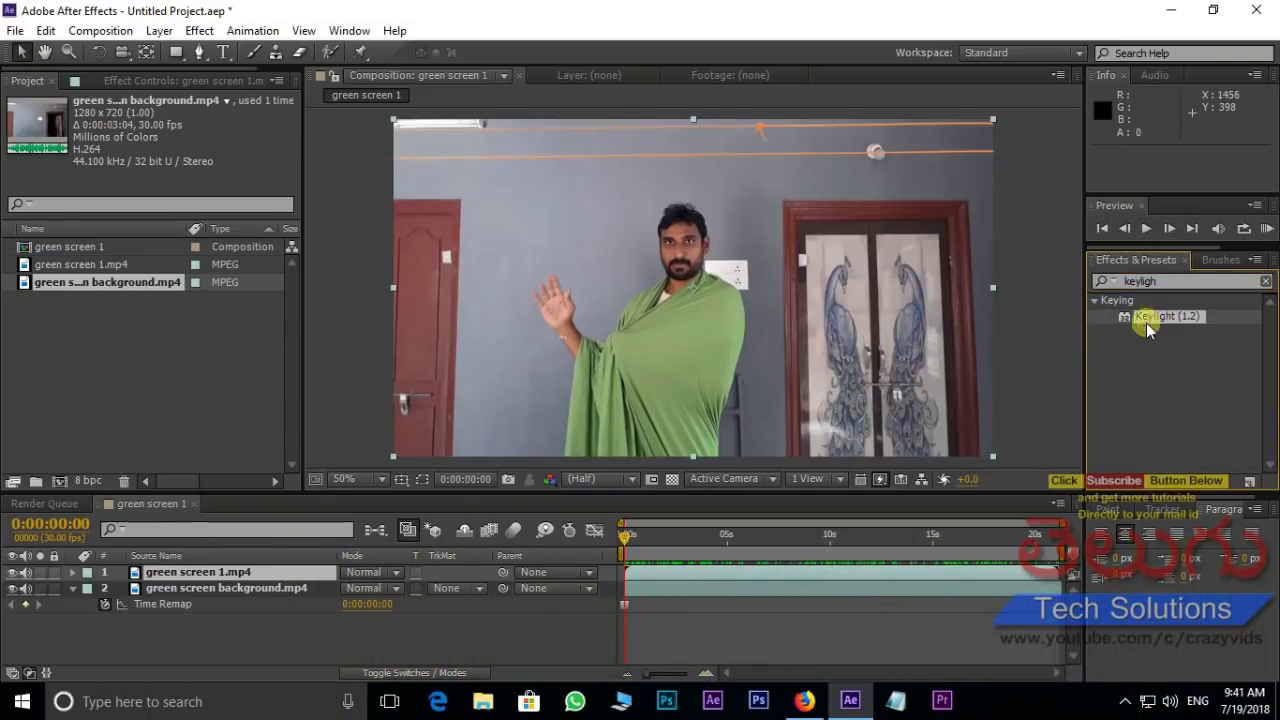
{"action": "left_click_drag", "start_coordinate": [768, 575], "coordinate": [768, 572]}
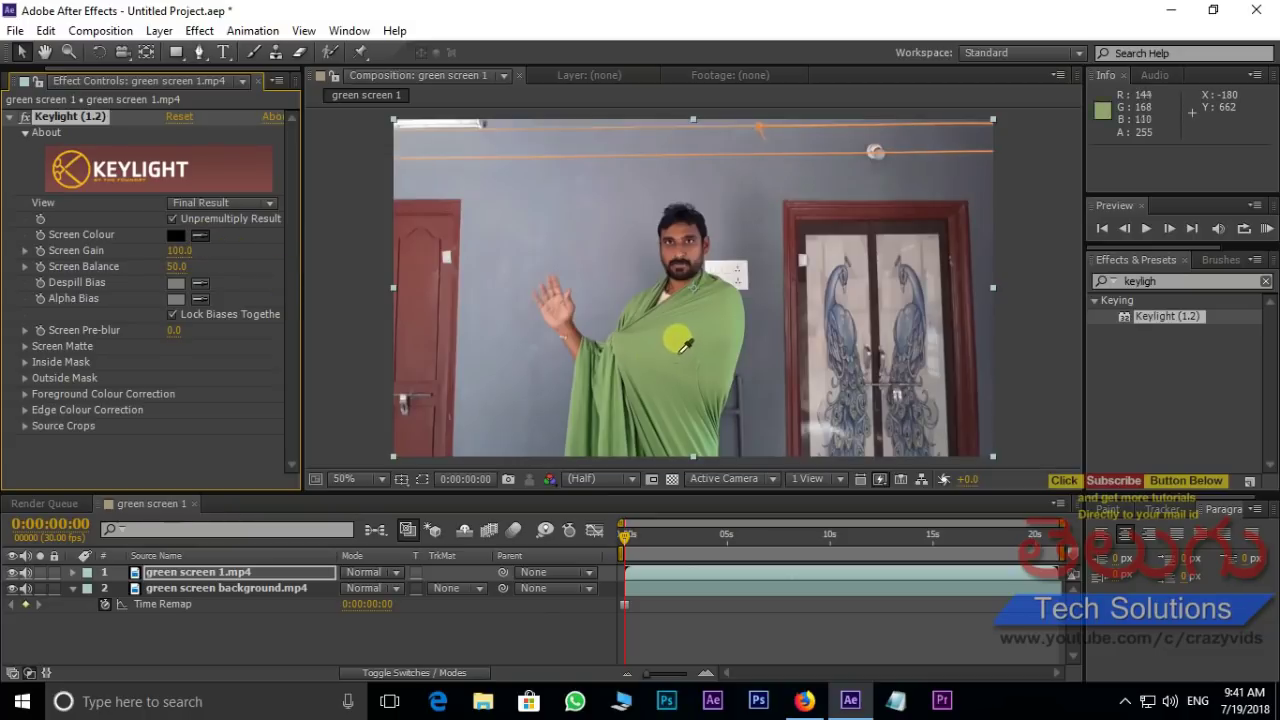
{"action": "left_click", "coordinate": [682, 342]}
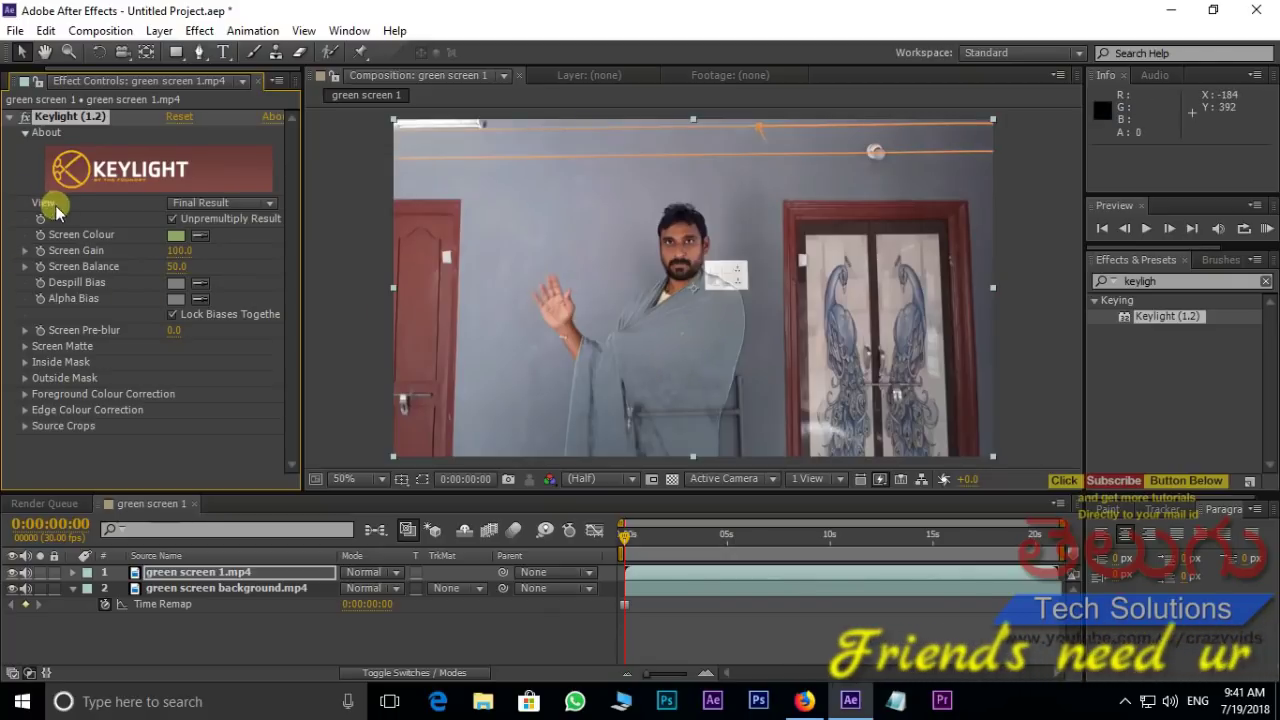
Step: Switch Keylight View to Screen Matte and set Clip Black 66 and Clip White 75
{"action": "left_click", "coordinate": [245, 200]}
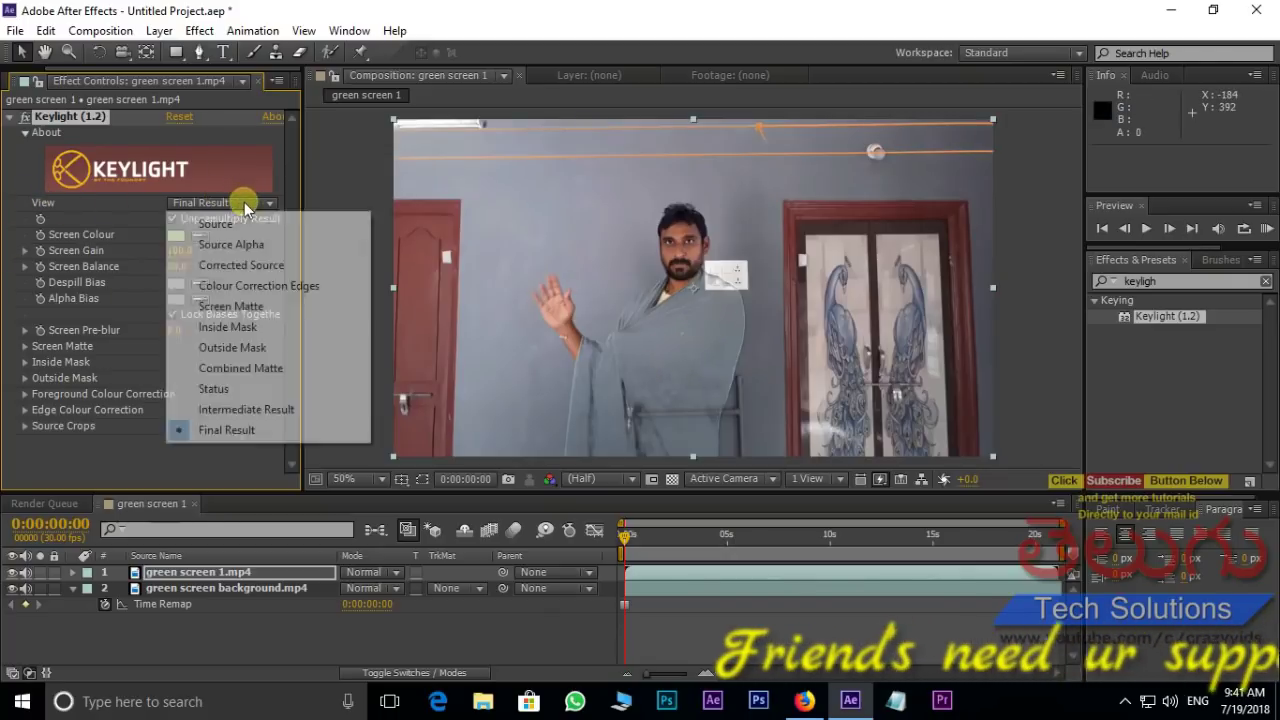
{"action": "left_click", "coordinate": [262, 307]}
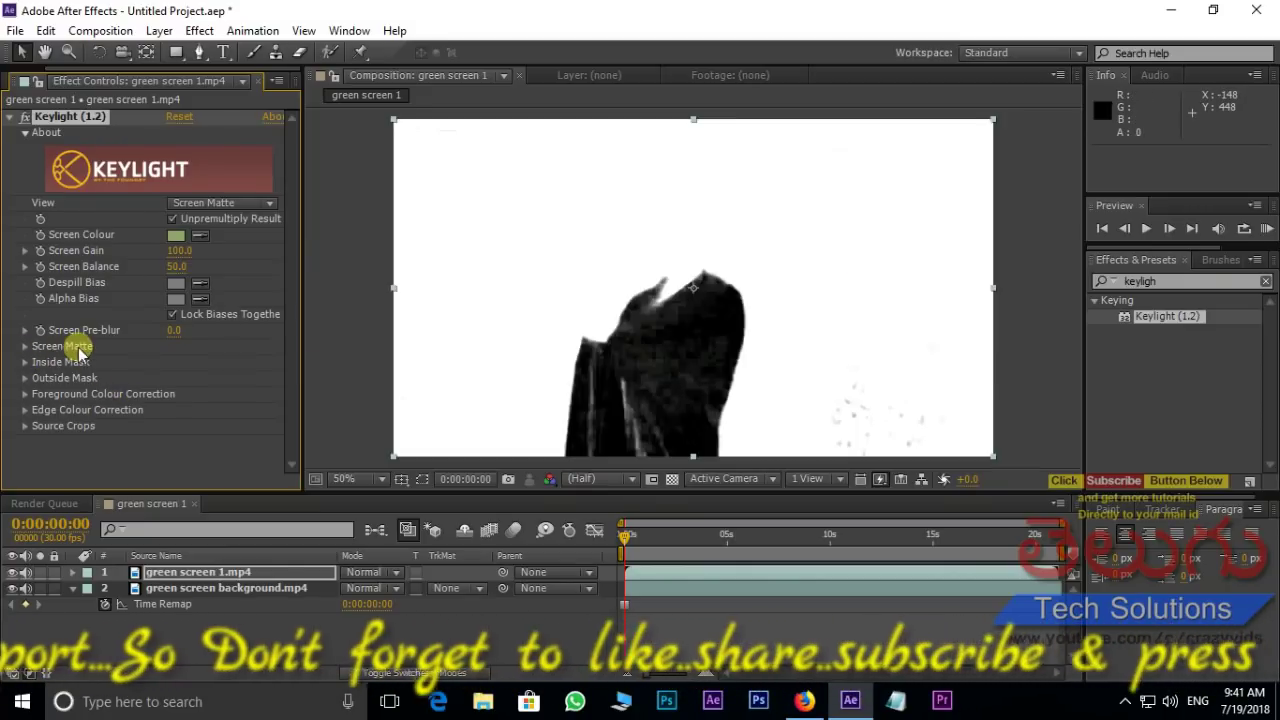
{"action": "left_click", "coordinate": [25, 346]}
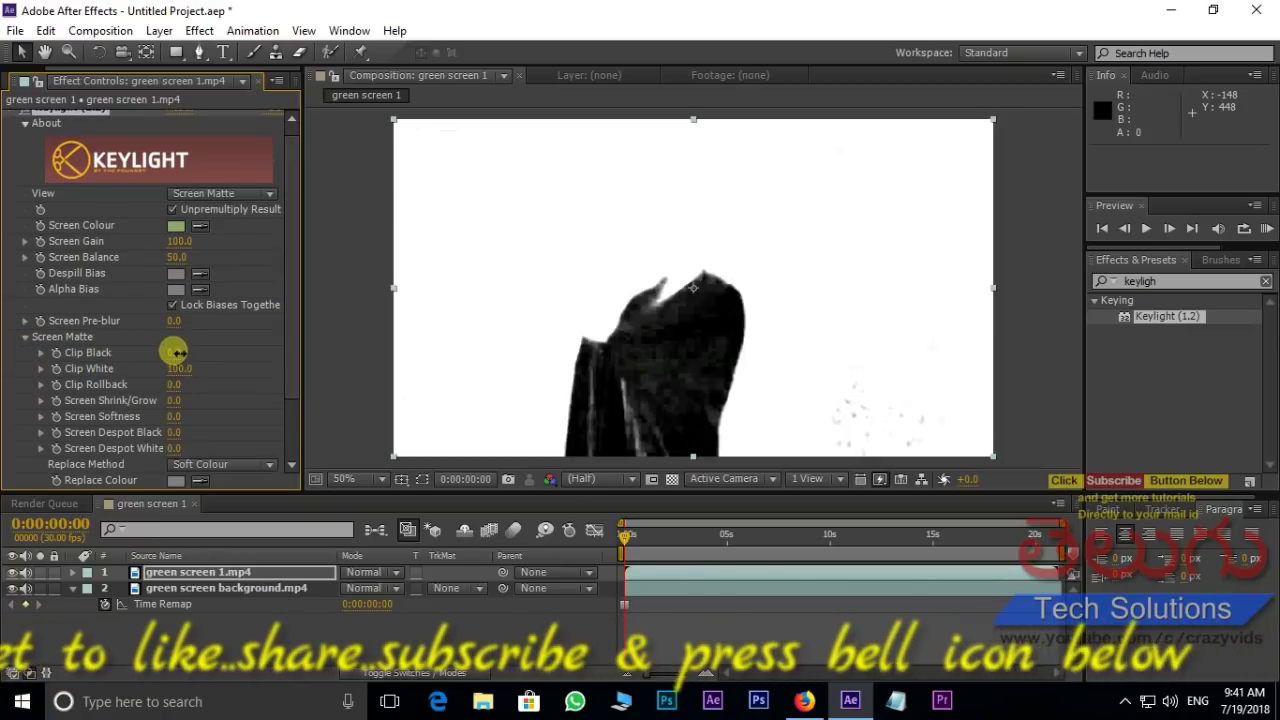
{"action": "left_click_drag", "start_coordinate": [175, 352], "coordinate": [190, 352]}
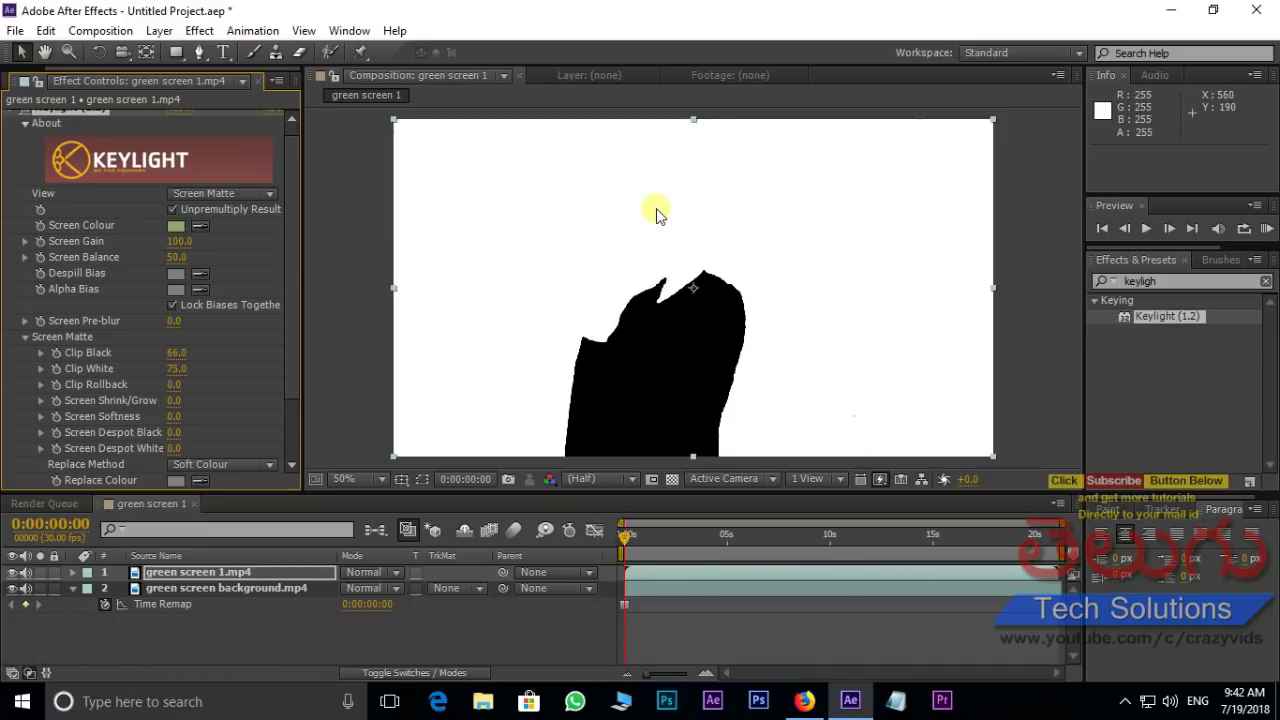
Step: Return Keylight View to Final Result, check the key's edges zoomed in, and maximize the Composition panel
{"action": "left_click", "coordinate": [247, 193]}
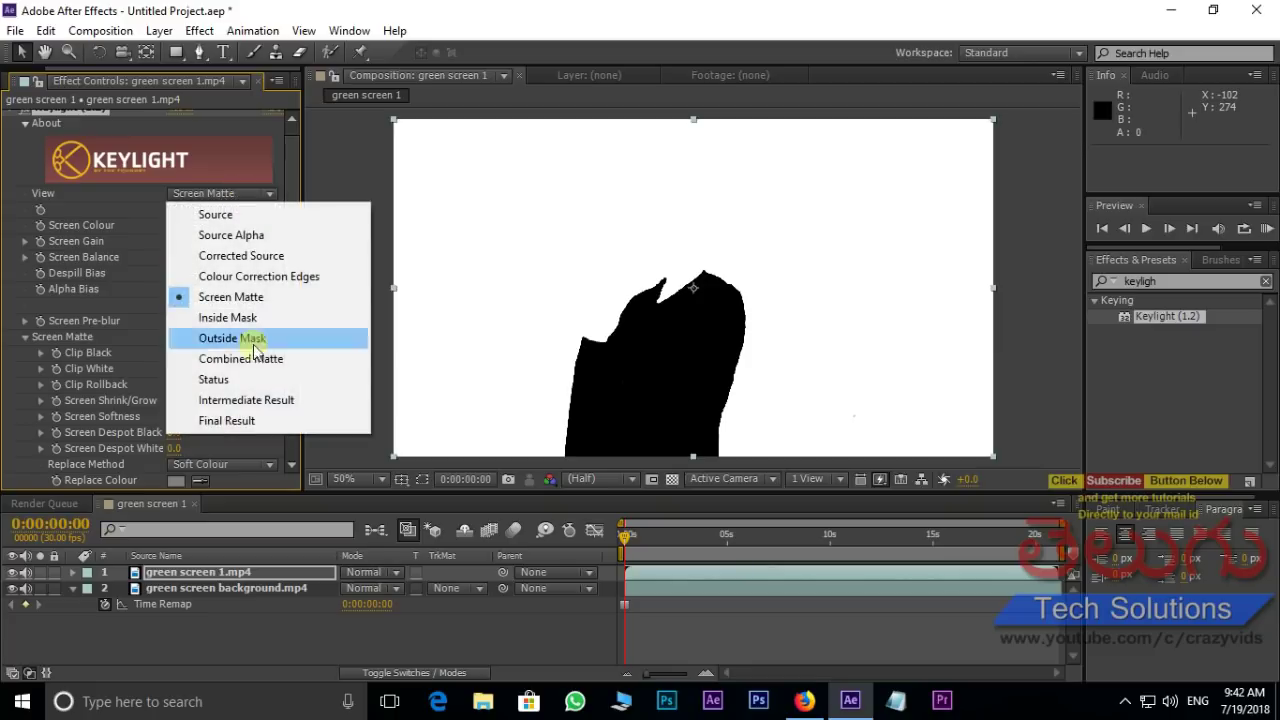
{"action": "left_click", "coordinate": [230, 421]}
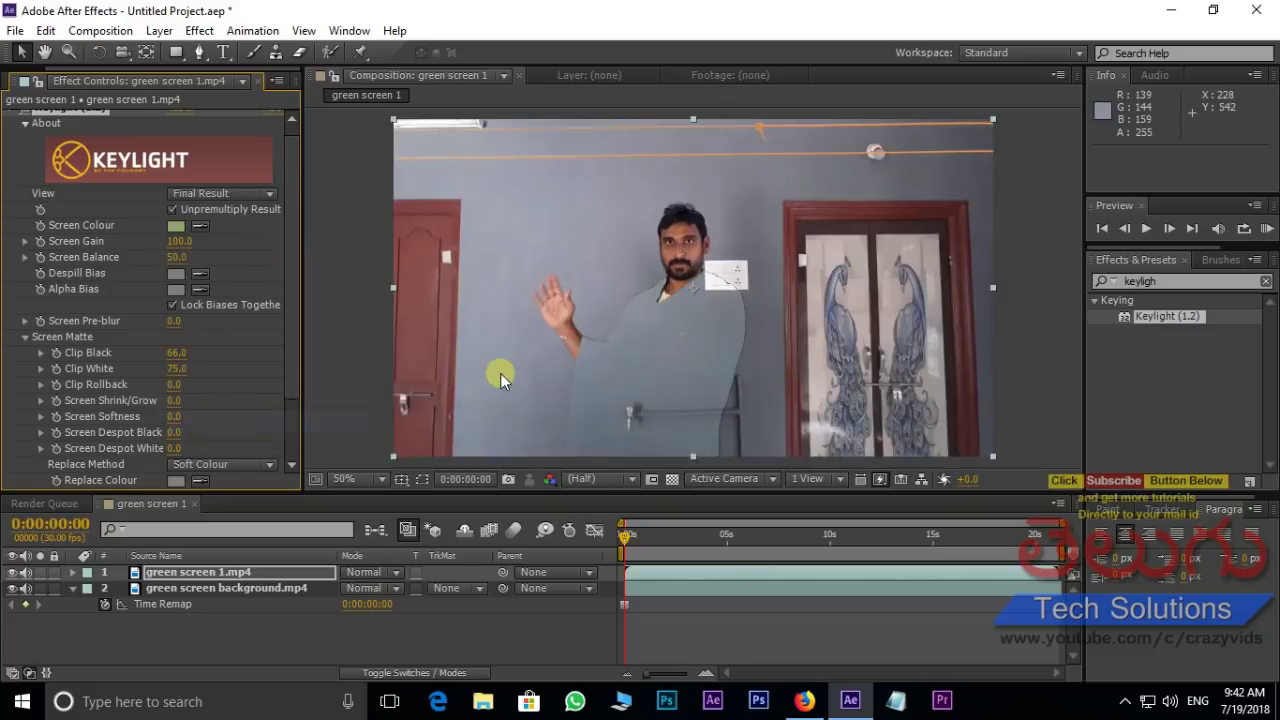
{"action": "key", "text": "period"}
{"action": "key", "text": "period"}
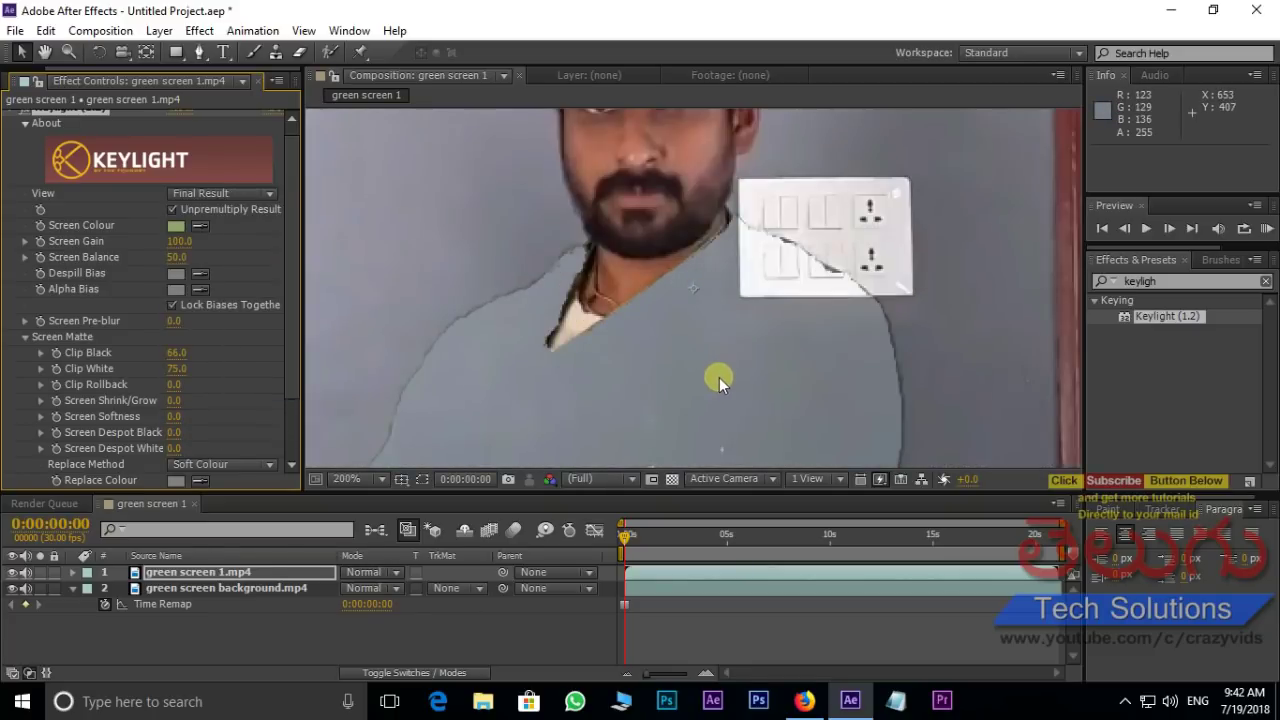
{"action": "key", "text": "comma"}
{"action": "key", "text": "comma"}
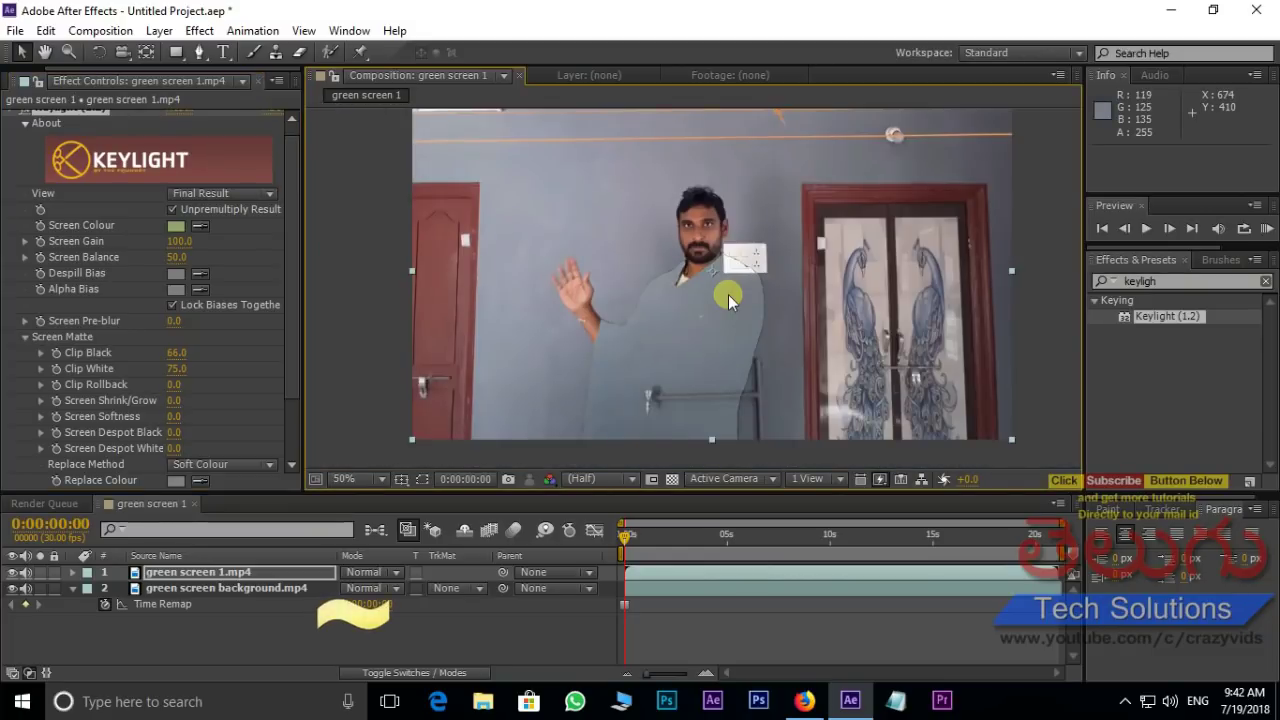
{"action": "key", "text": "grave"}
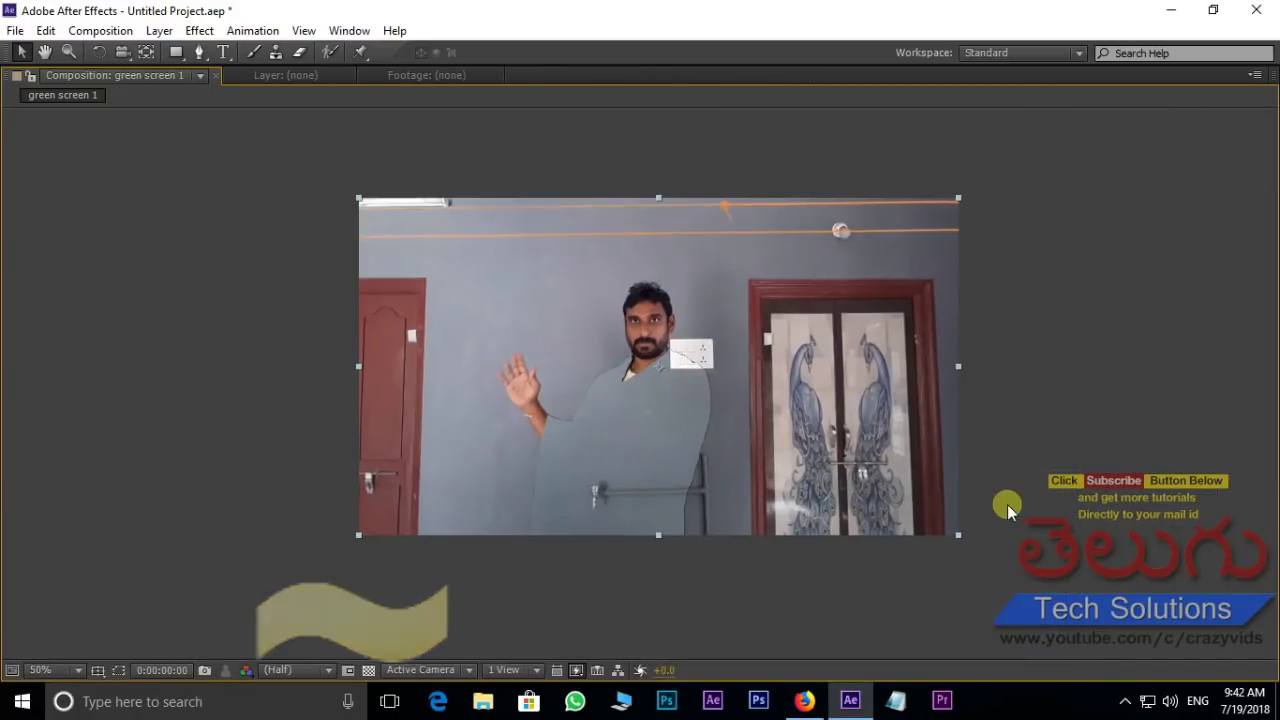